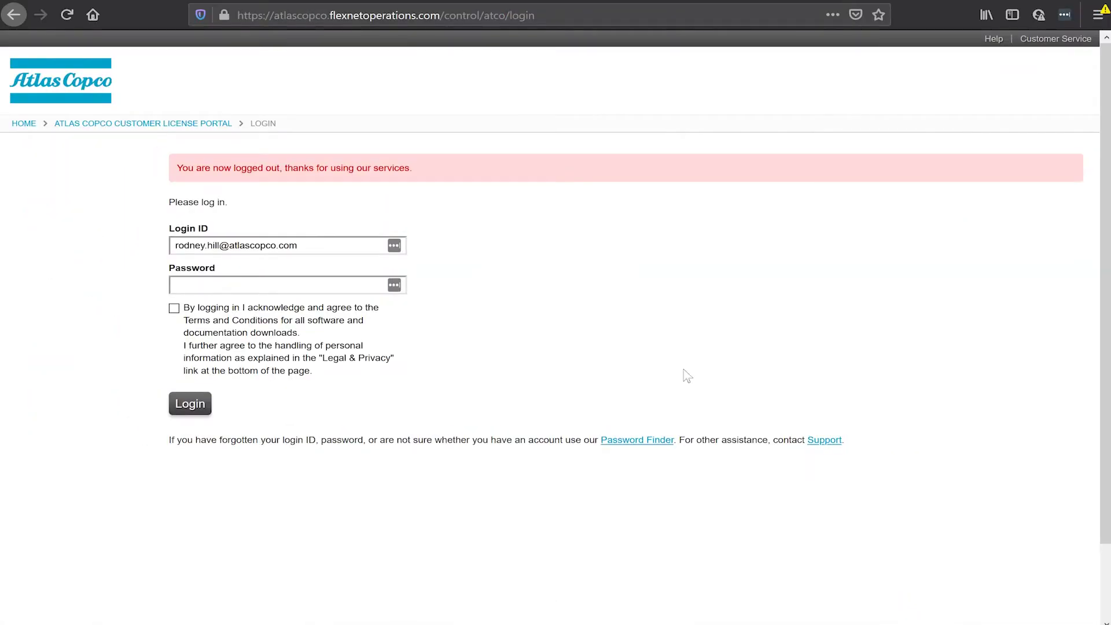
Step: Enter the account password and accept the Terms and Conditions
click(297, 287)
text(p)
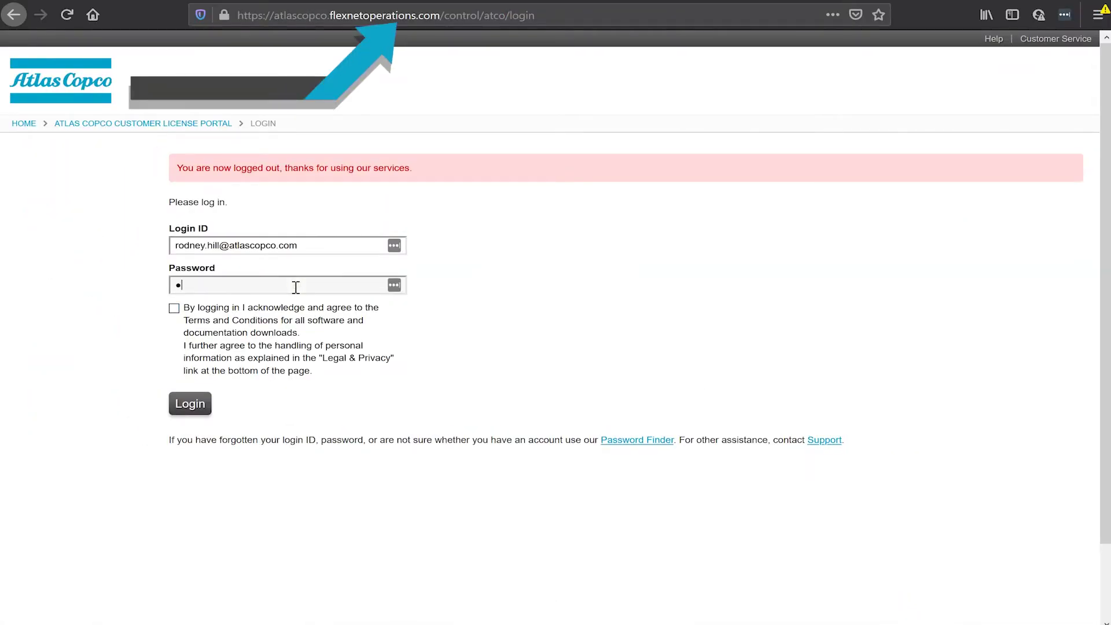
text(assword12)
click(174, 307)
Step: Log in to The Widget Shop (Training) account and bring up the Register License Manager or USB Device form
click(186, 412)
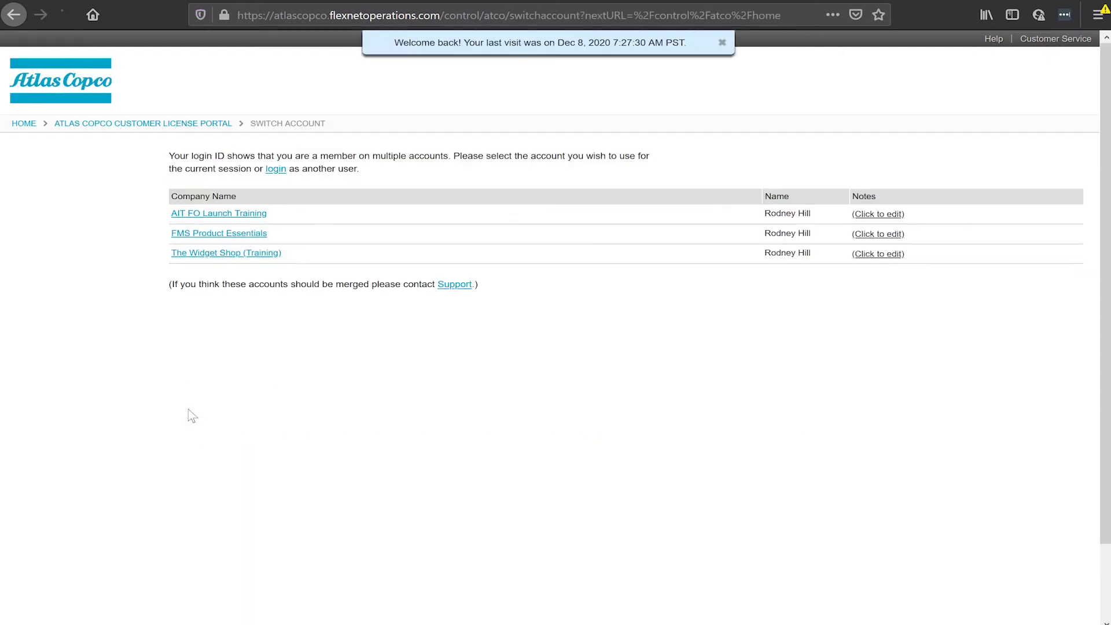
click(223, 255)
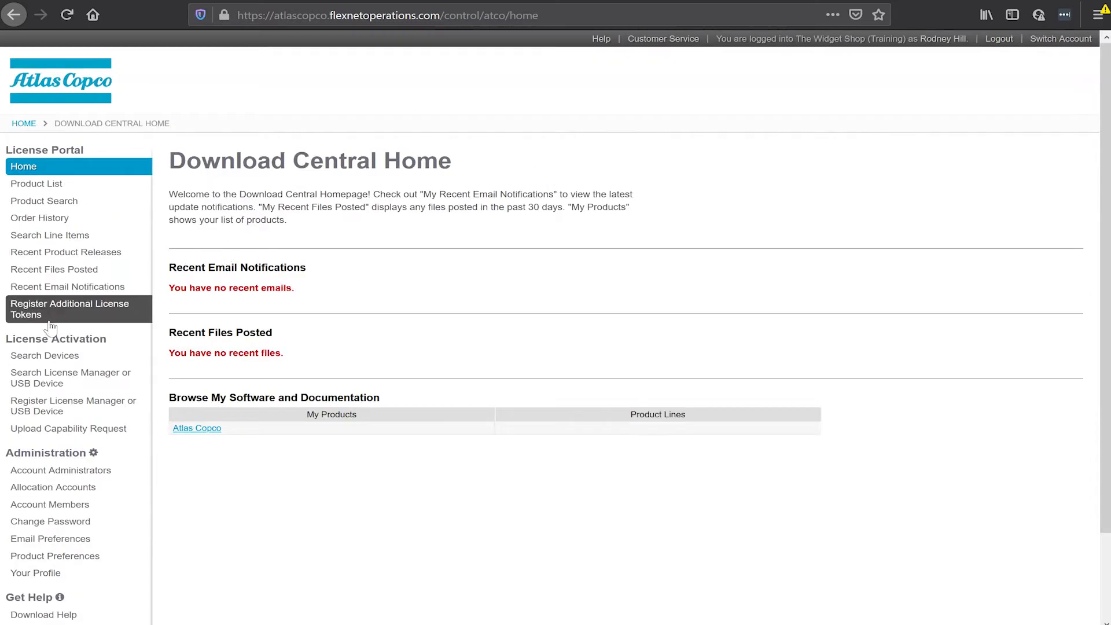
click(58, 383)
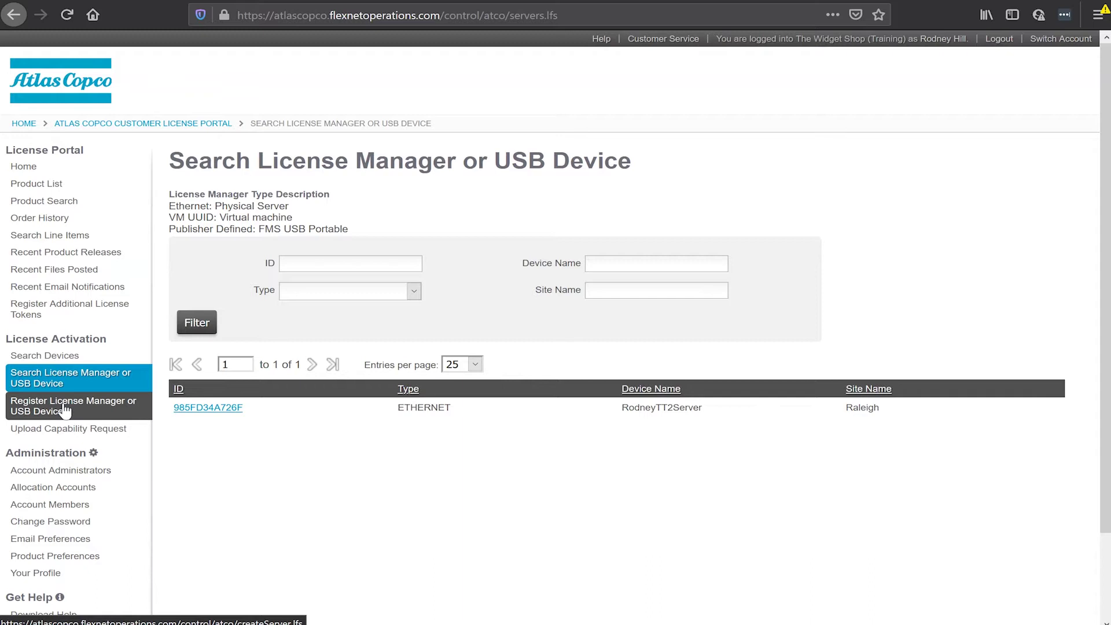
click(65, 411)
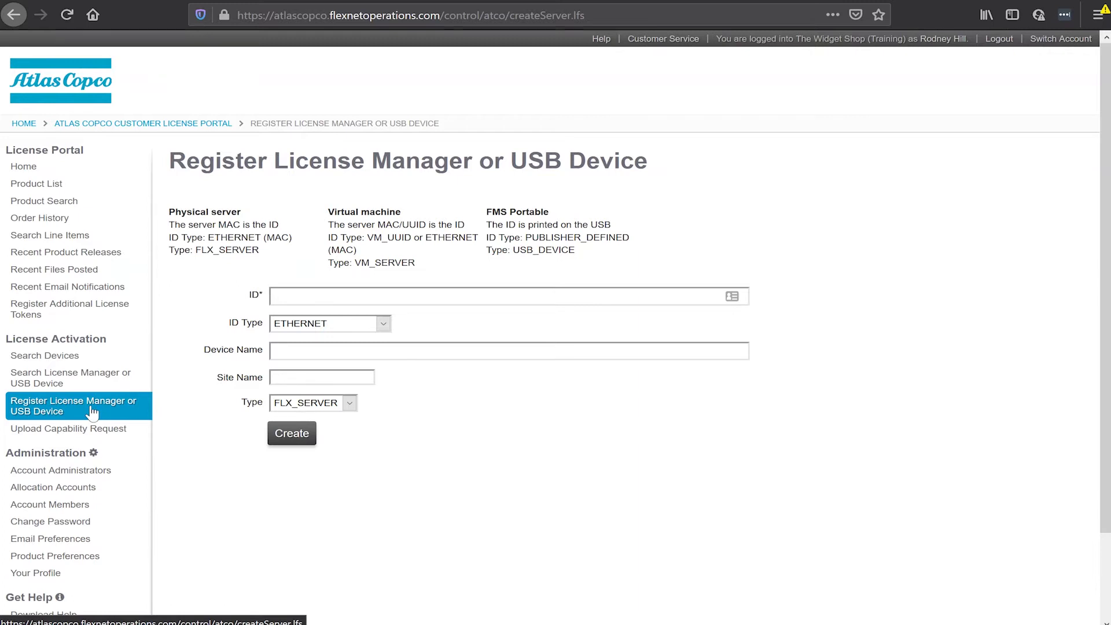
Step: Enter device ID 1590092, PUBLISHER_DEFINED, a device name, site Auburn Hills and type USB_DEVICE
click(322, 296)
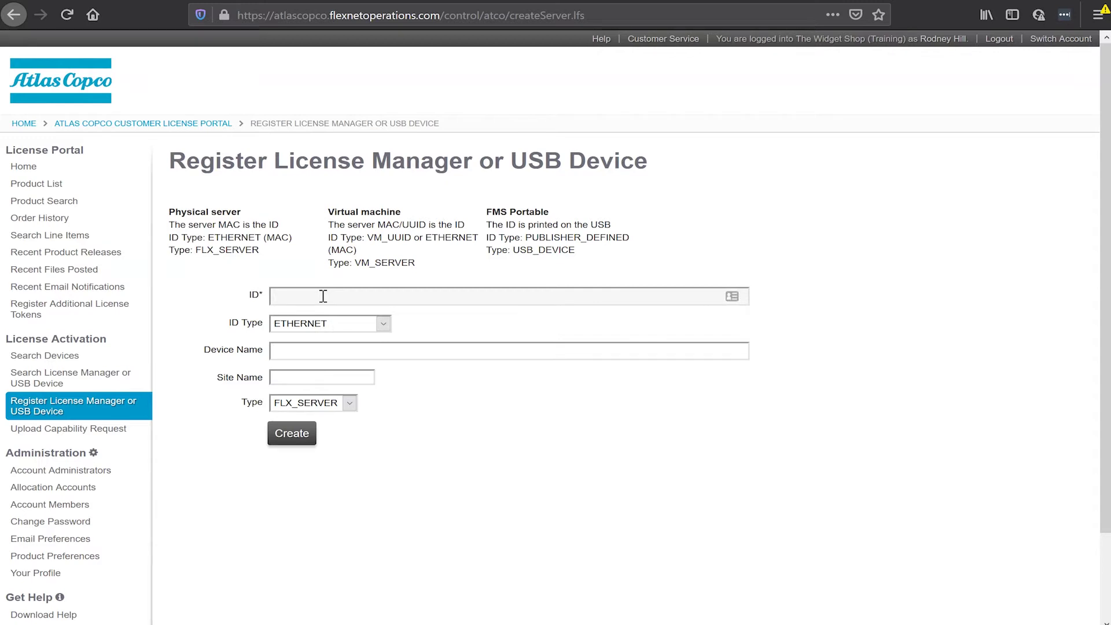
text(1590092)
click(386, 324)
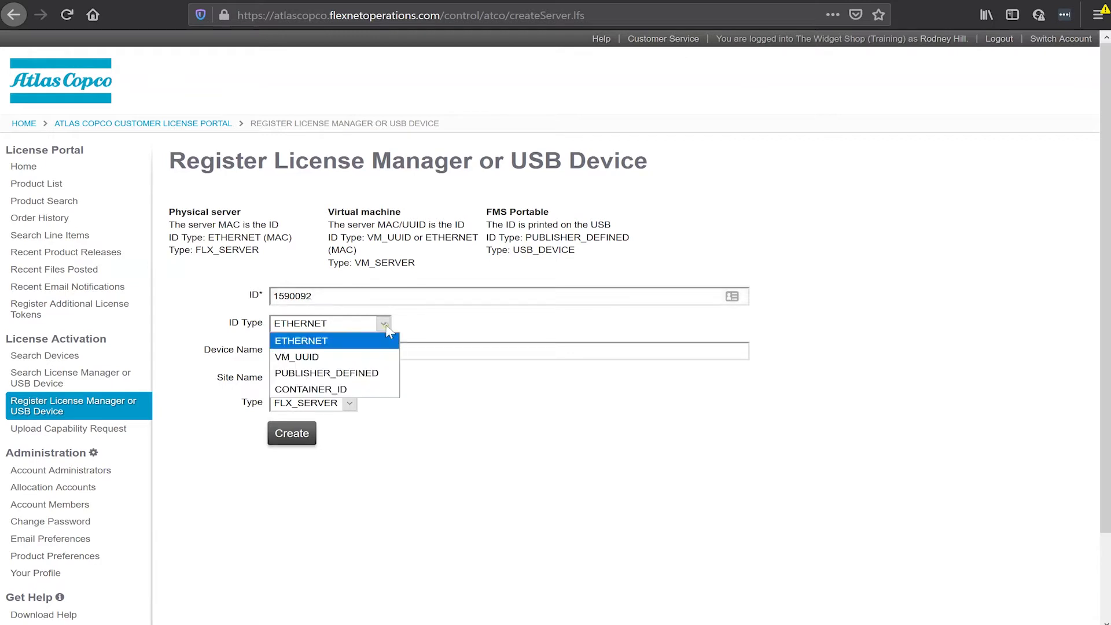
click(359, 372)
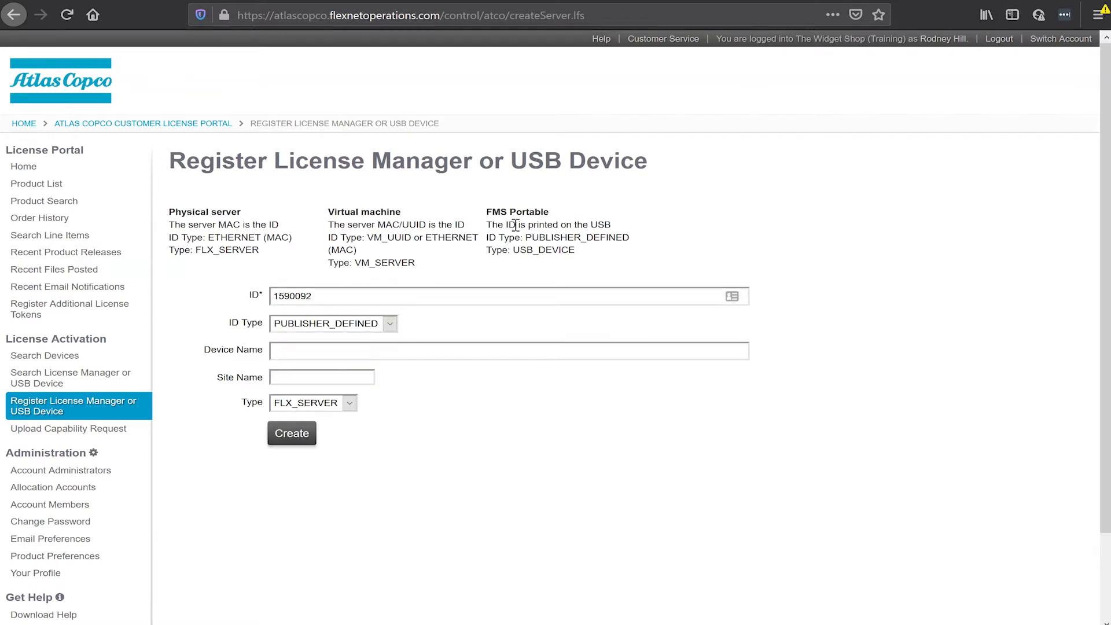
click(370, 355)
text(Rodney)
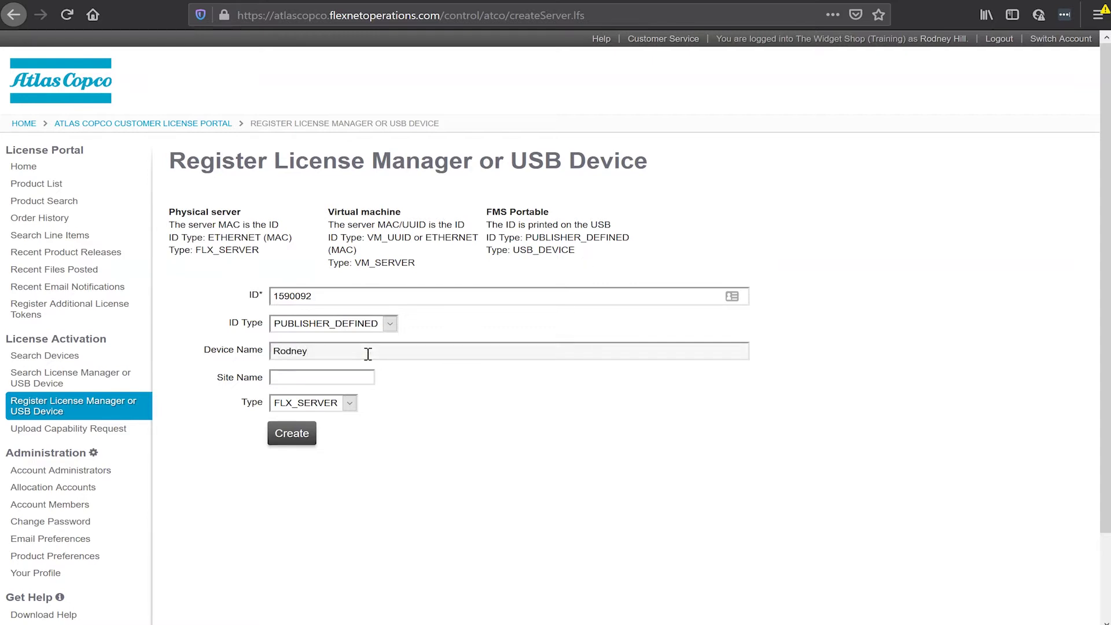
key(Tab)
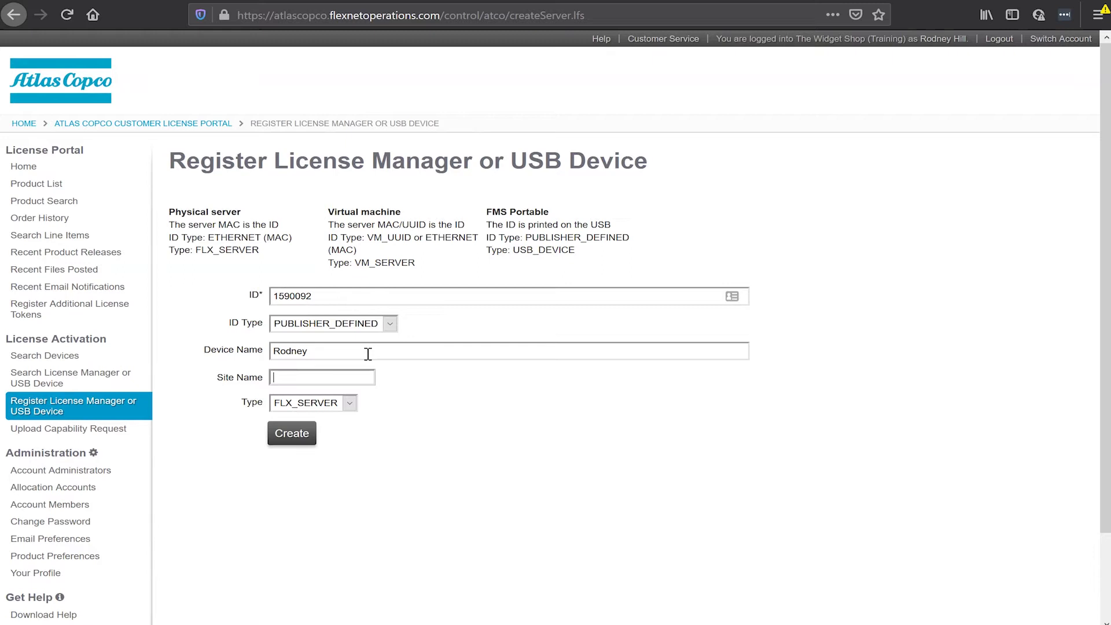
text(Auburn Hills)
click(348, 405)
click(323, 436)
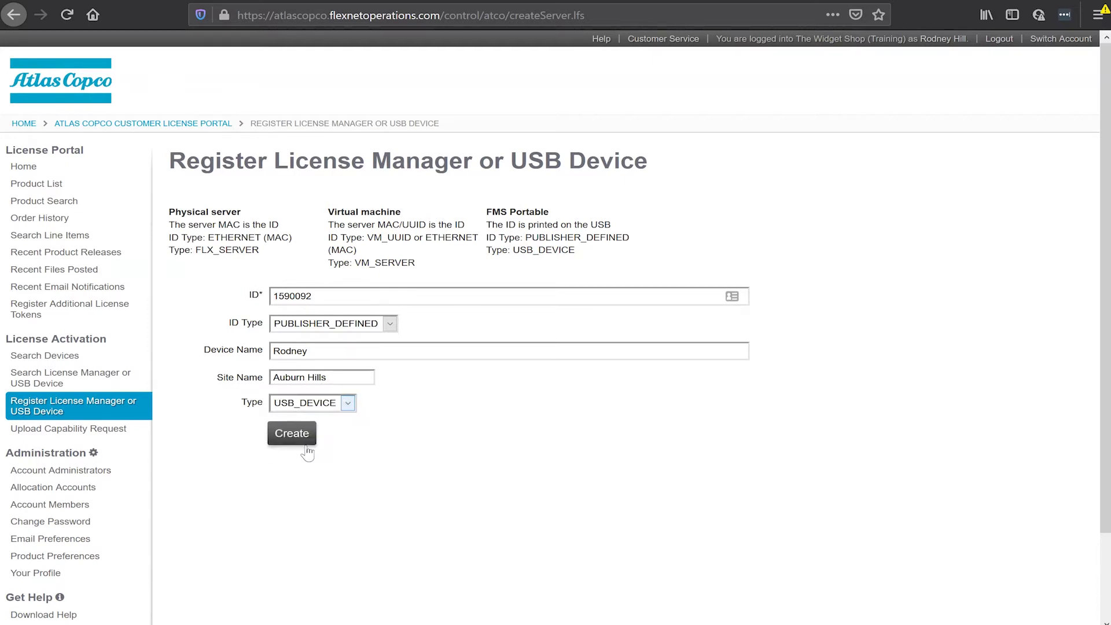
Step: Create the USB device 1590092 and return to the registered device list
click(292, 447)
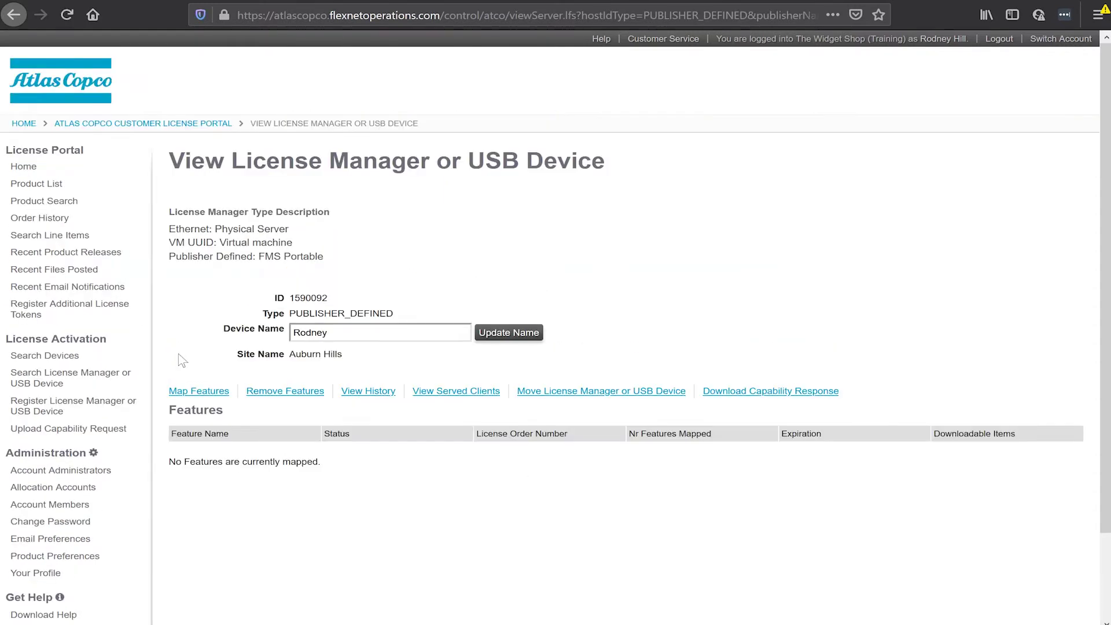
click(27, 386)
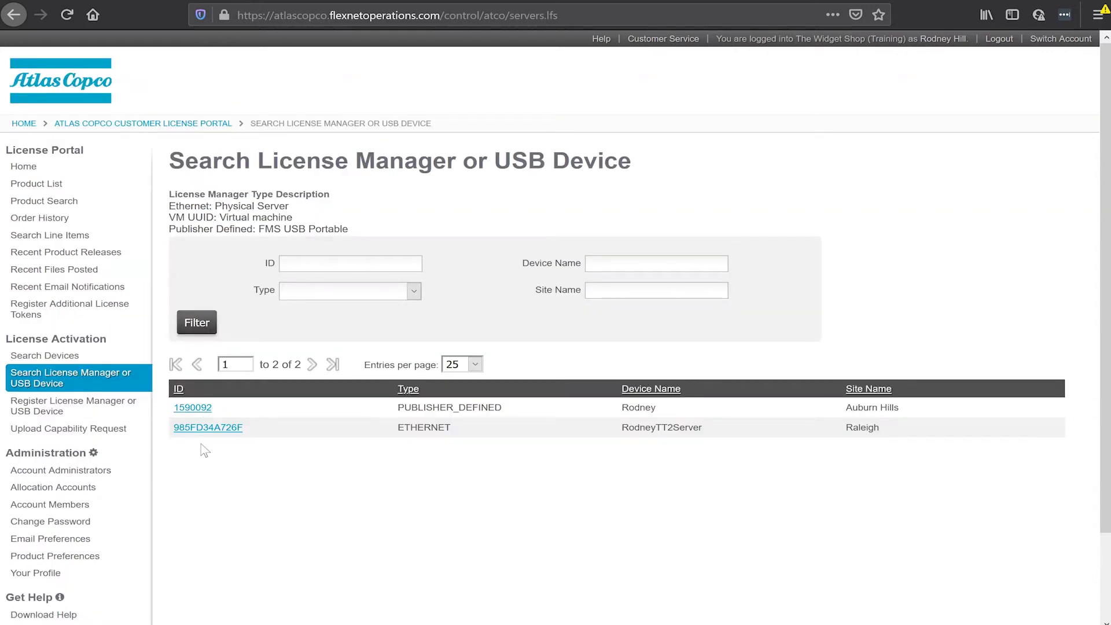
click(42, 220)
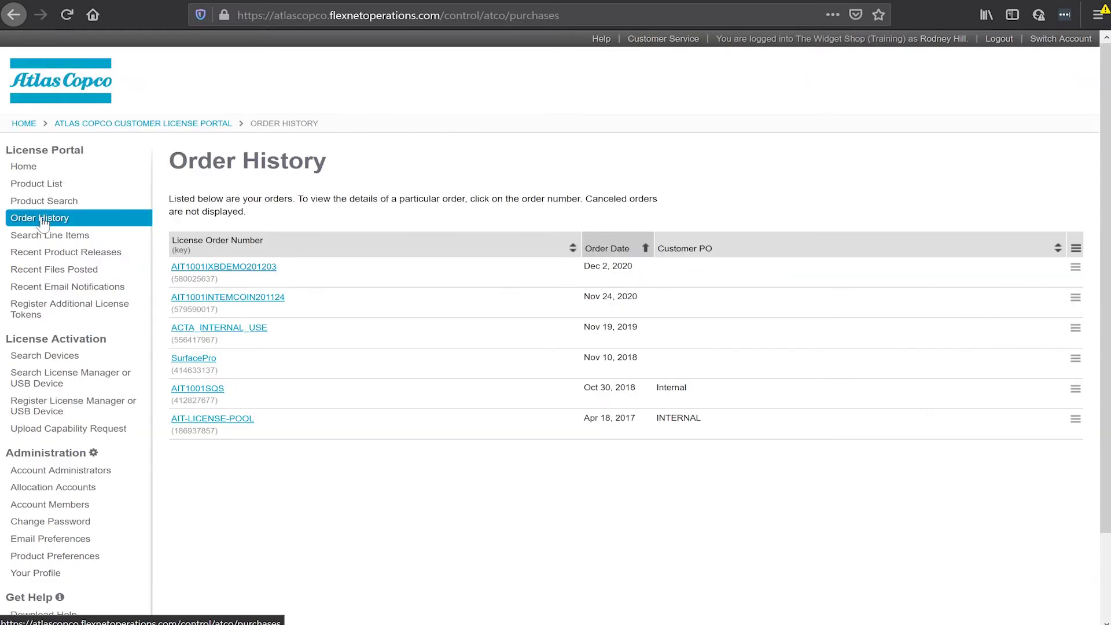
click(224, 273)
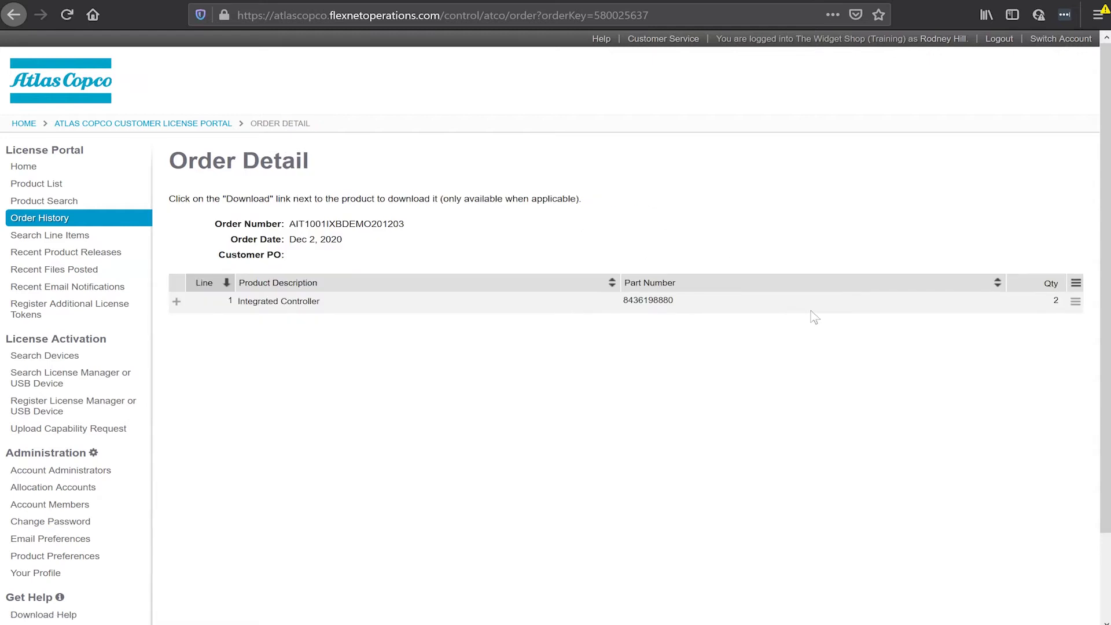
click(14, 16)
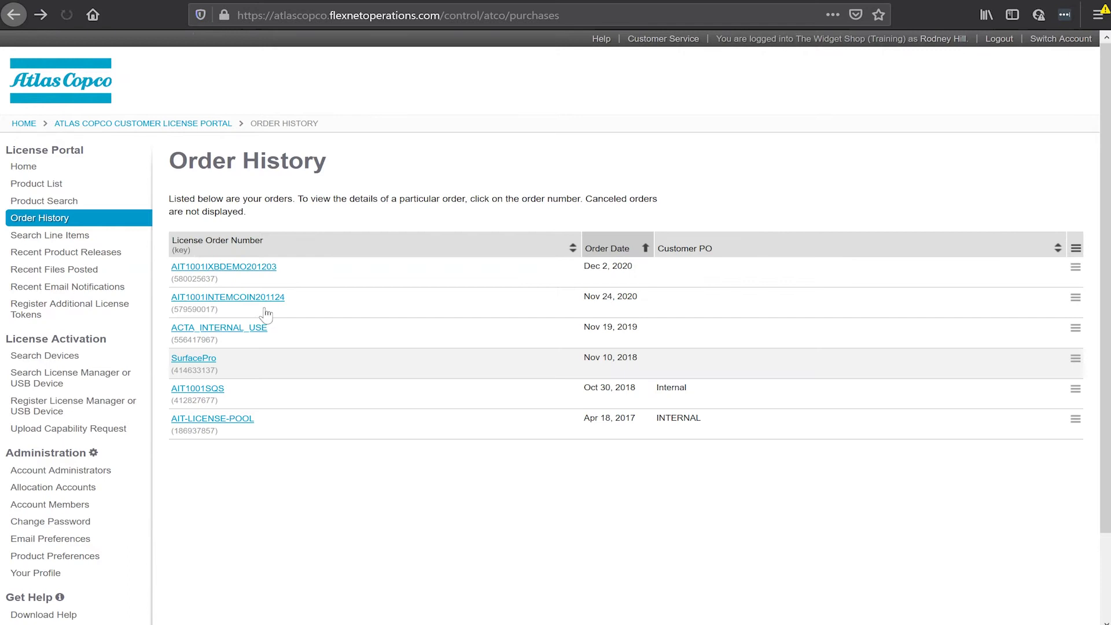
click(227, 301)
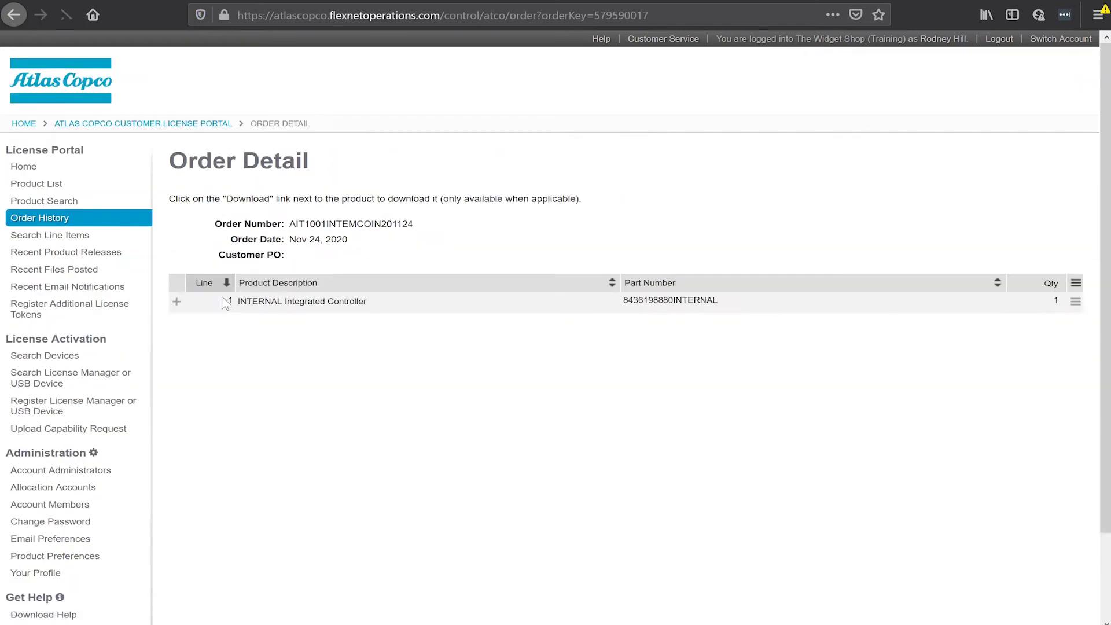
key(alt+Left)
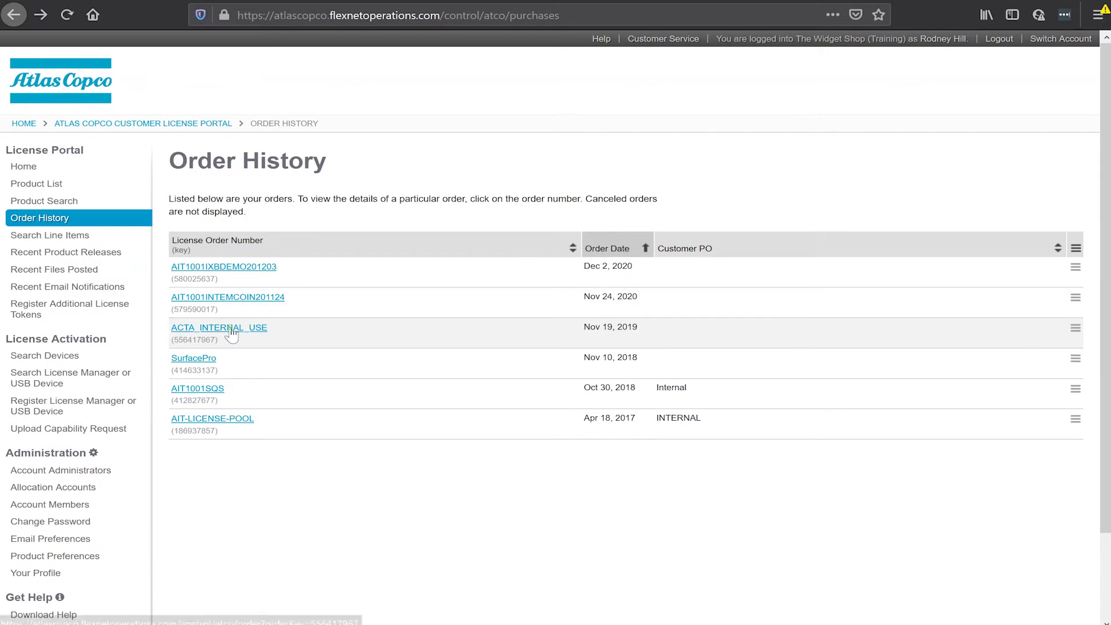
click(231, 331)
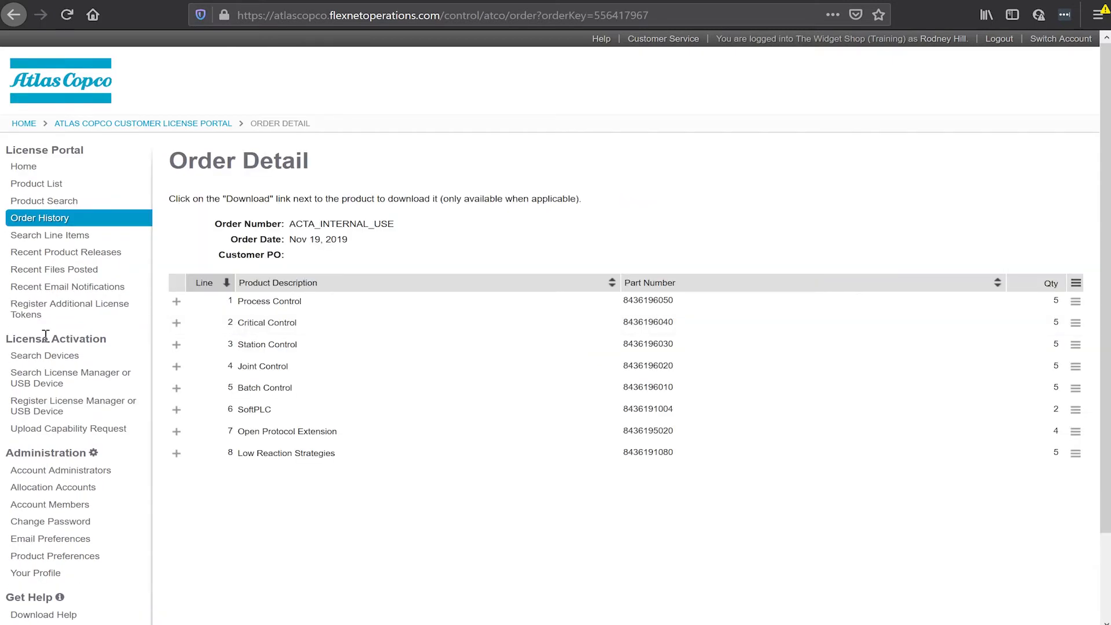
click(35, 386)
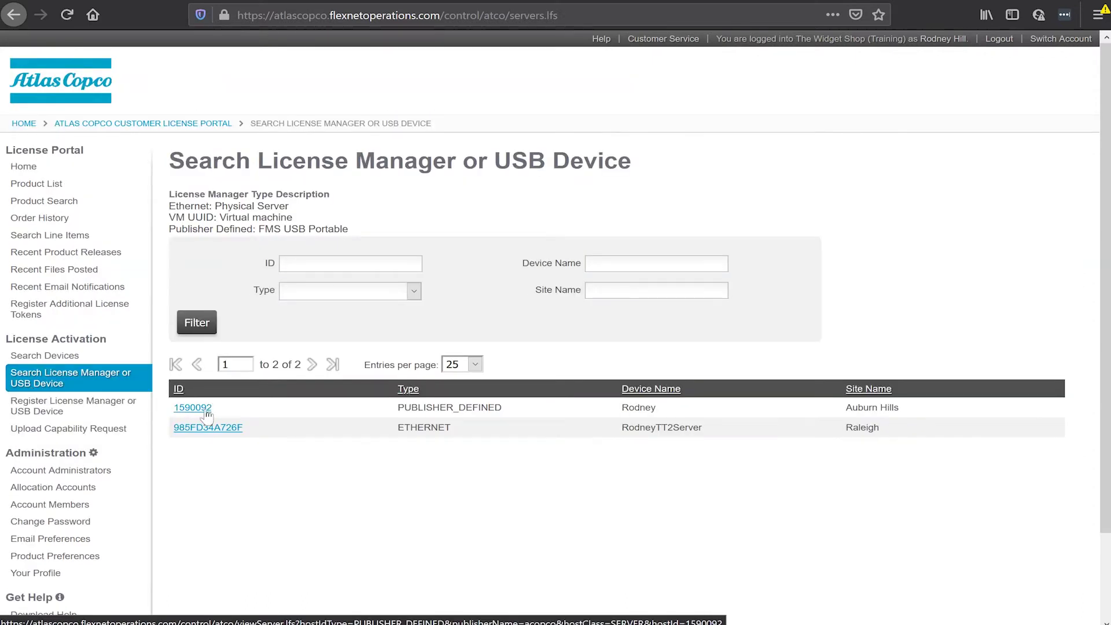
Step: On device 1590092, map quantity 1 of Integrated Controller and Process Control
click(199, 412)
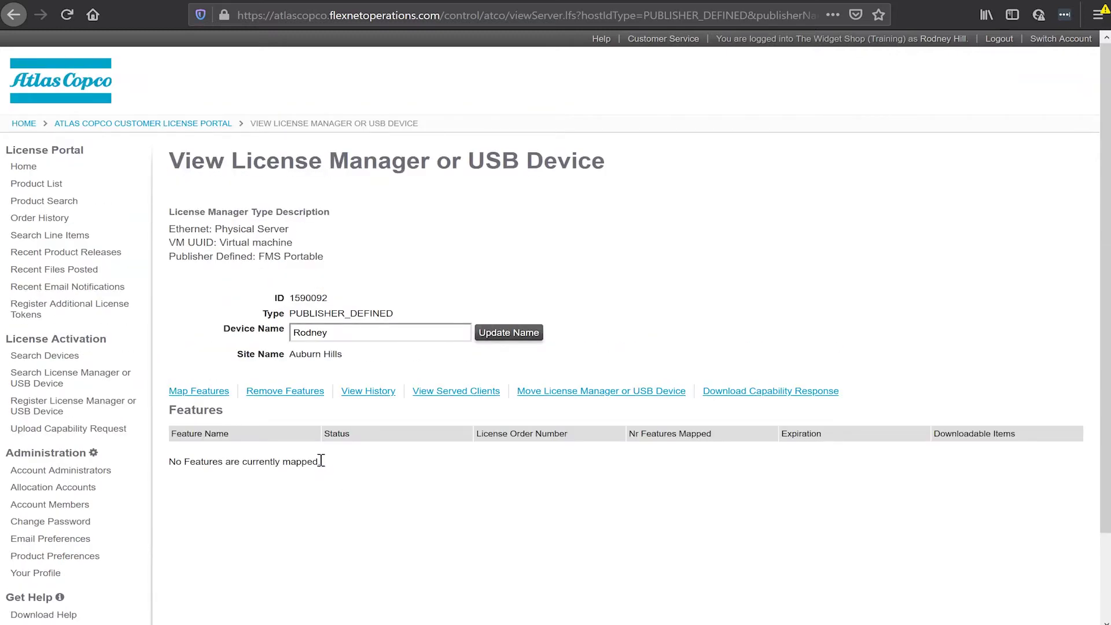
click(205, 391)
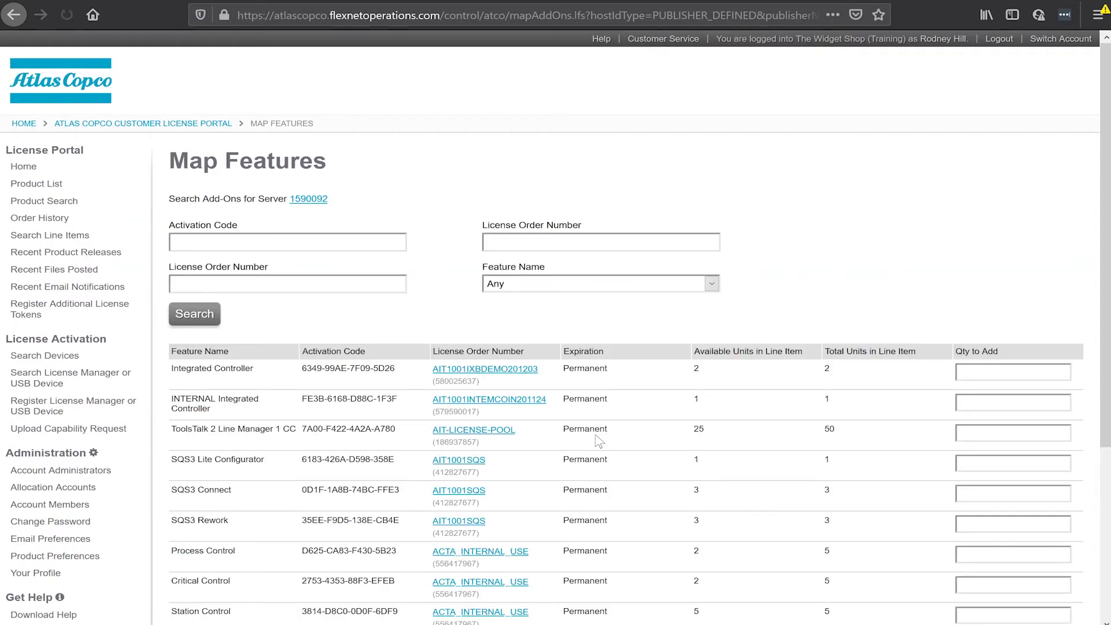
scroll(601, 444, down, 3)
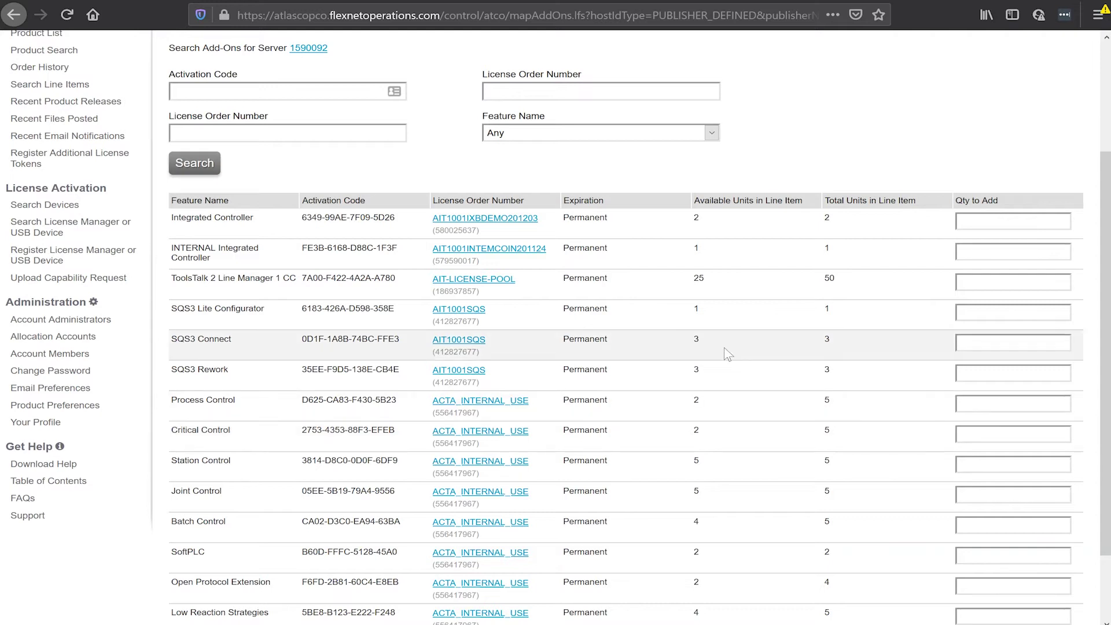
click(985, 218)
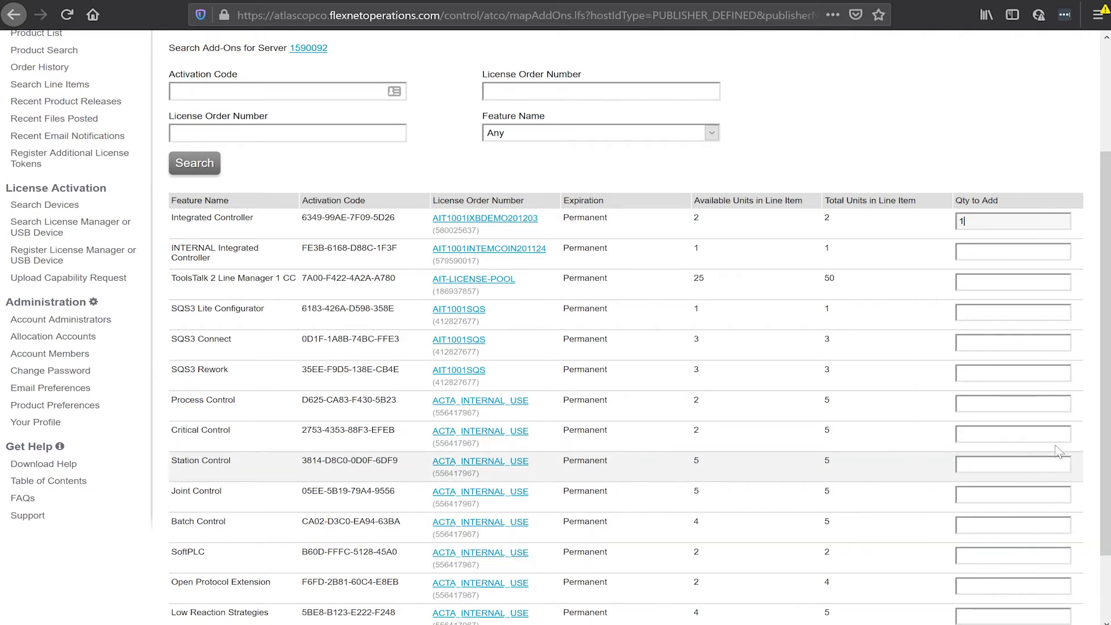
click(994, 404)
text(1)
scroll(897, 504, down, 3)
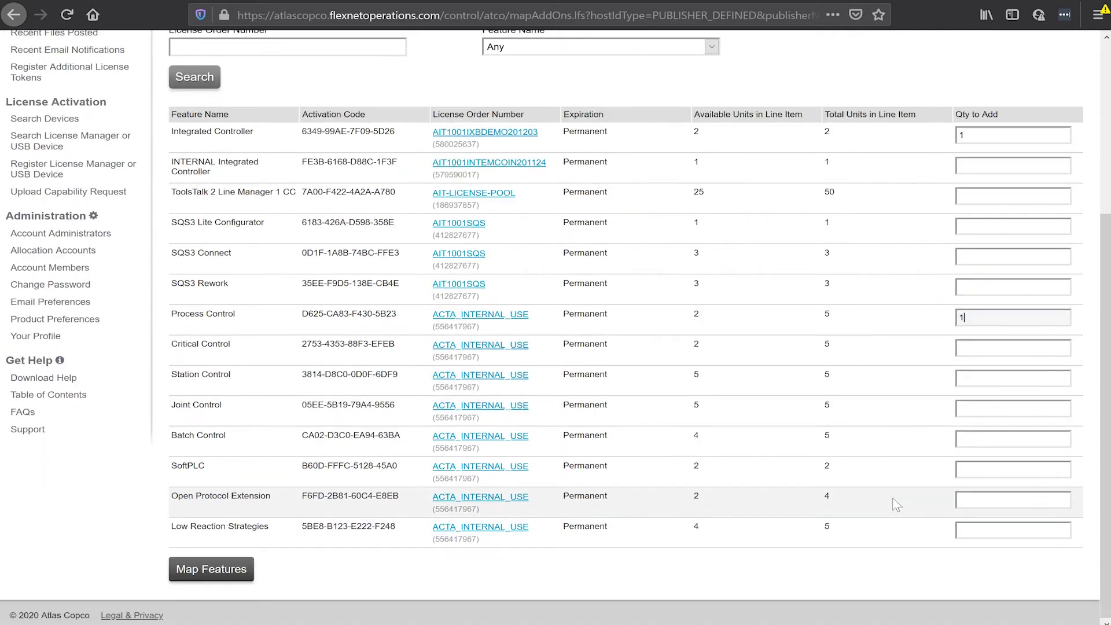
click(220, 580)
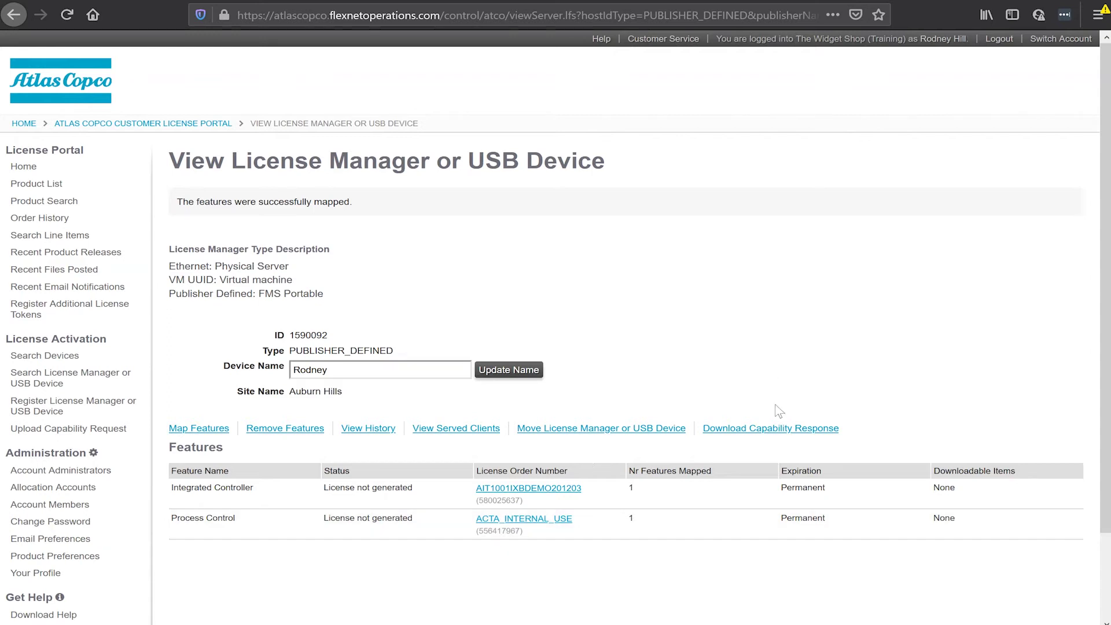
Step: Download the capability response and save it as 1590092.bin
click(750, 431)
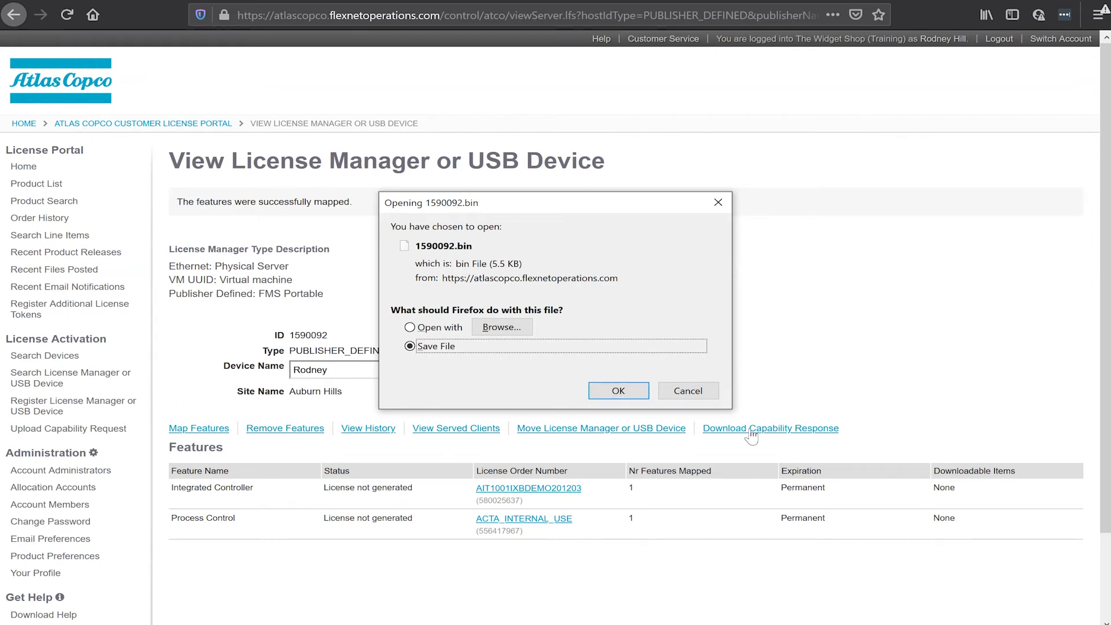
click(609, 397)
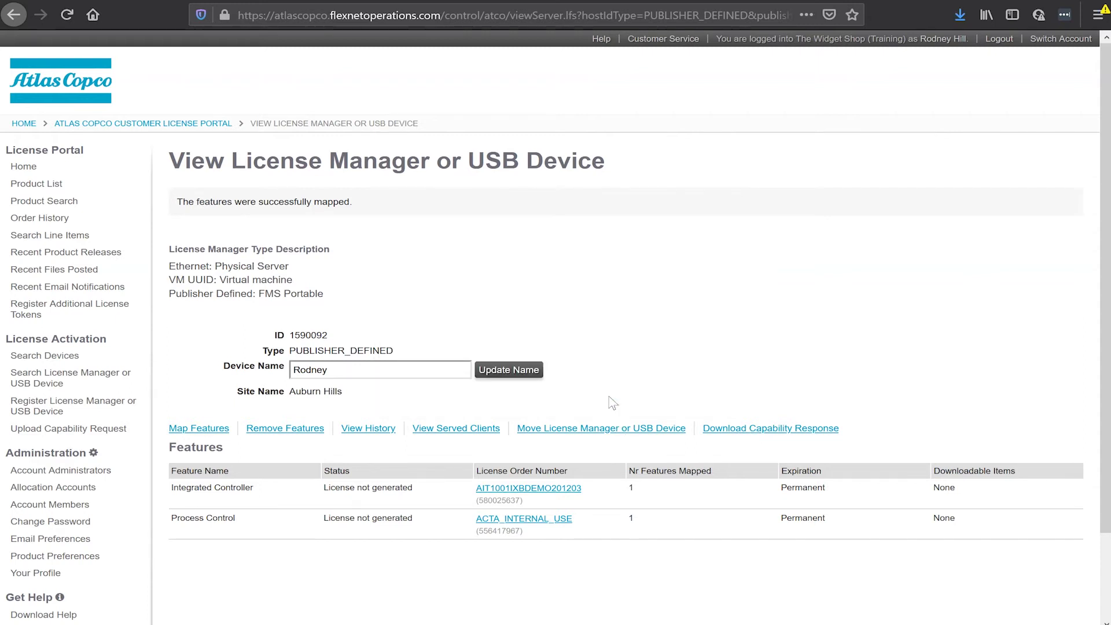
Step: Locate 1590092.bin in Downloads, copy it onto USB DISK (D:), and bring up the drive's eject menu
click(959, 16)
click(952, 52)
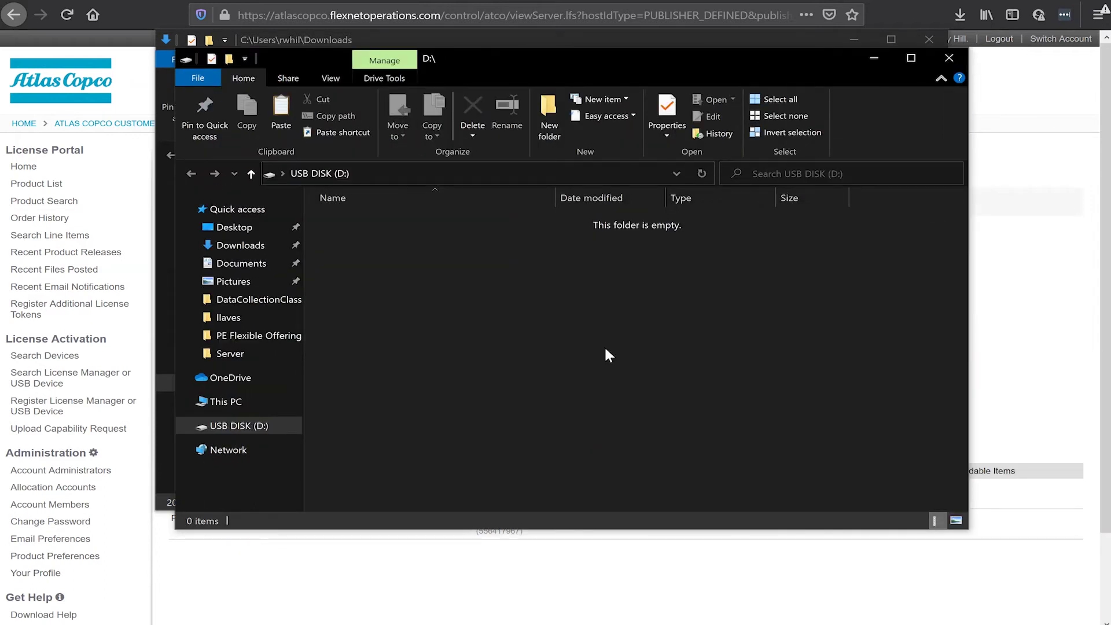
click(444, 37)
drag(487, 36, 355, 0)
drag(200, 167, 876, 338)
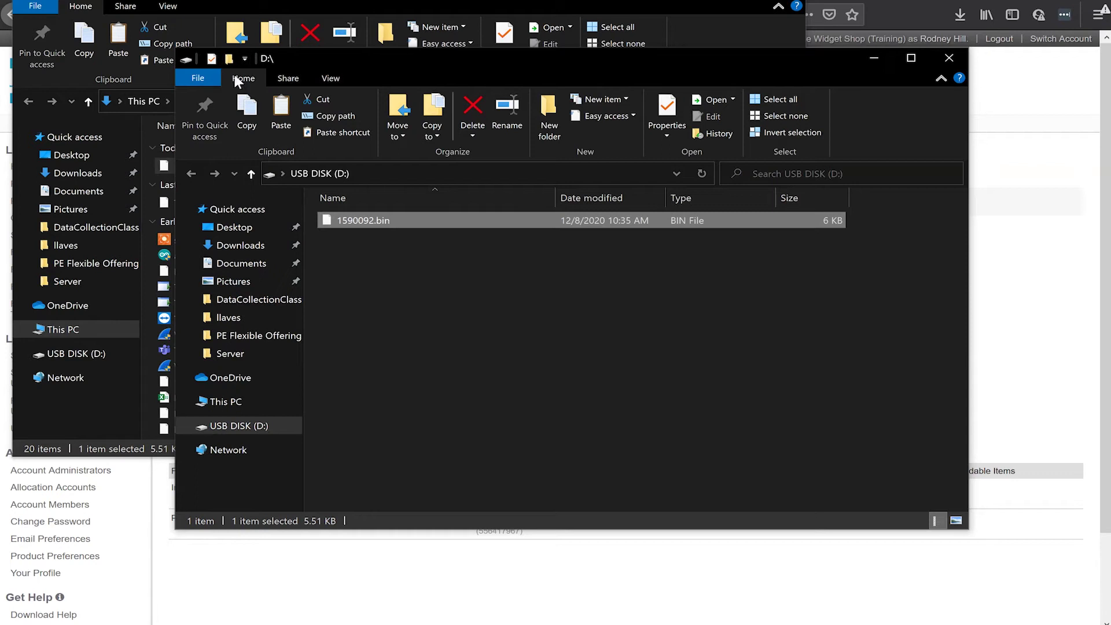
right_click(237, 424)
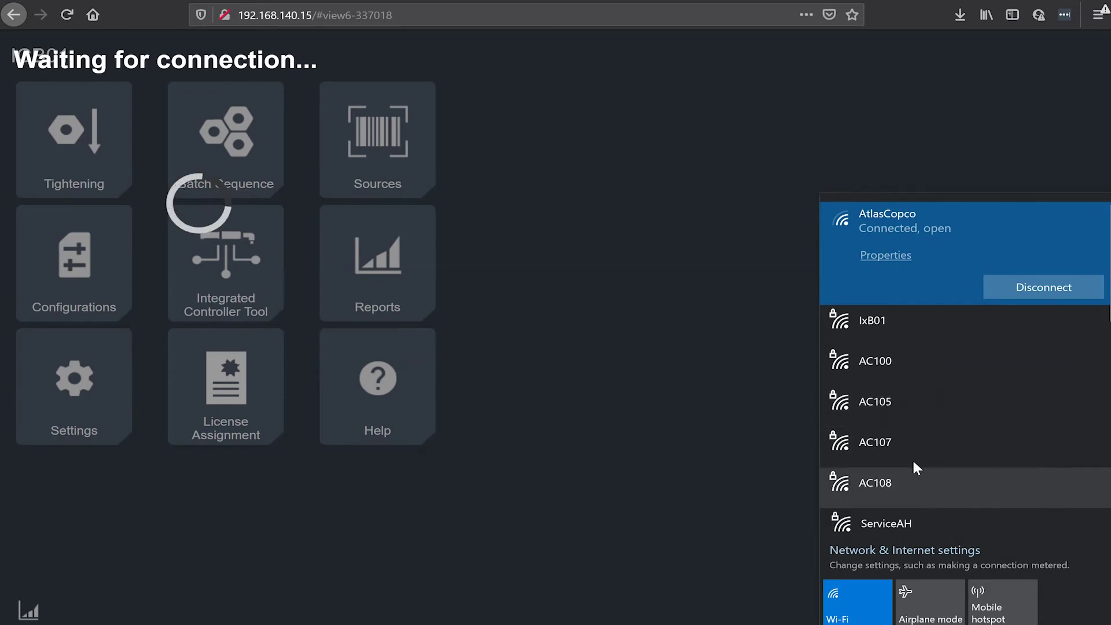
Step: Find the IxB01 Wi-Fi network in the list and connect to it
scroll(913, 462, down, 8)
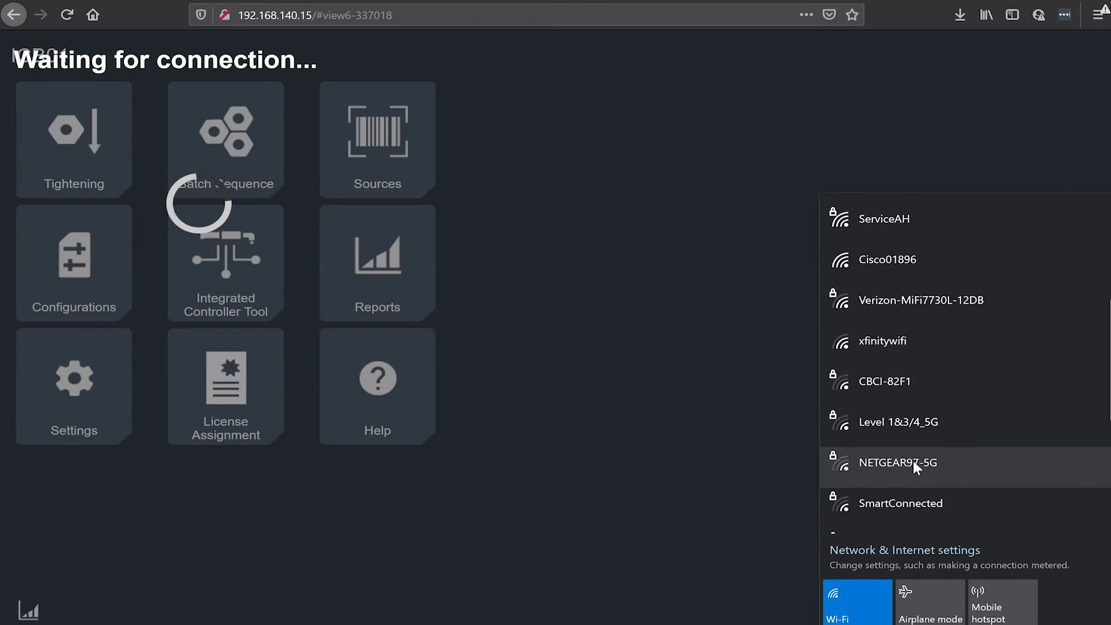
scroll(913, 460, down, 4)
scroll(912, 459, up, 10)
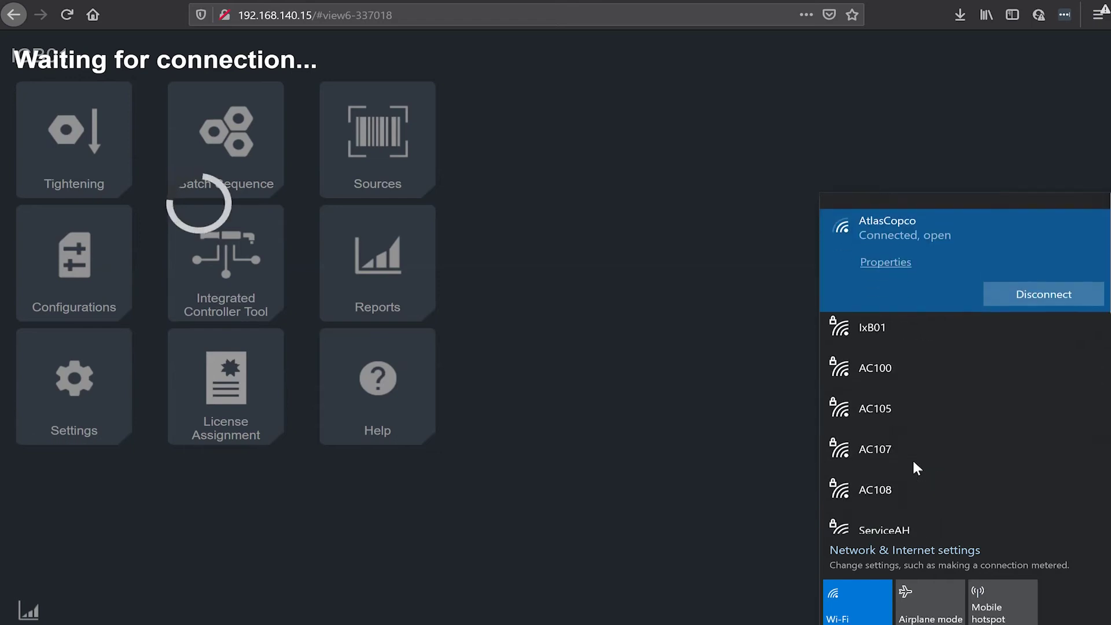
click(903, 330)
click(1040, 325)
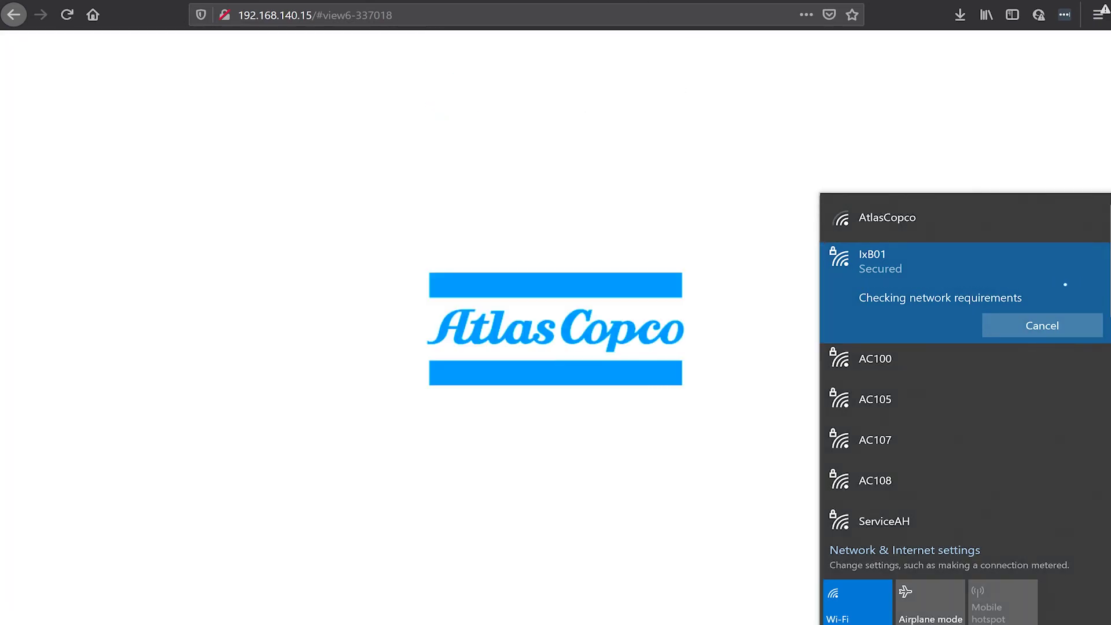
Step: Dismiss the Wi-Fi network list so the ICB01 home page can load
key(Escape)
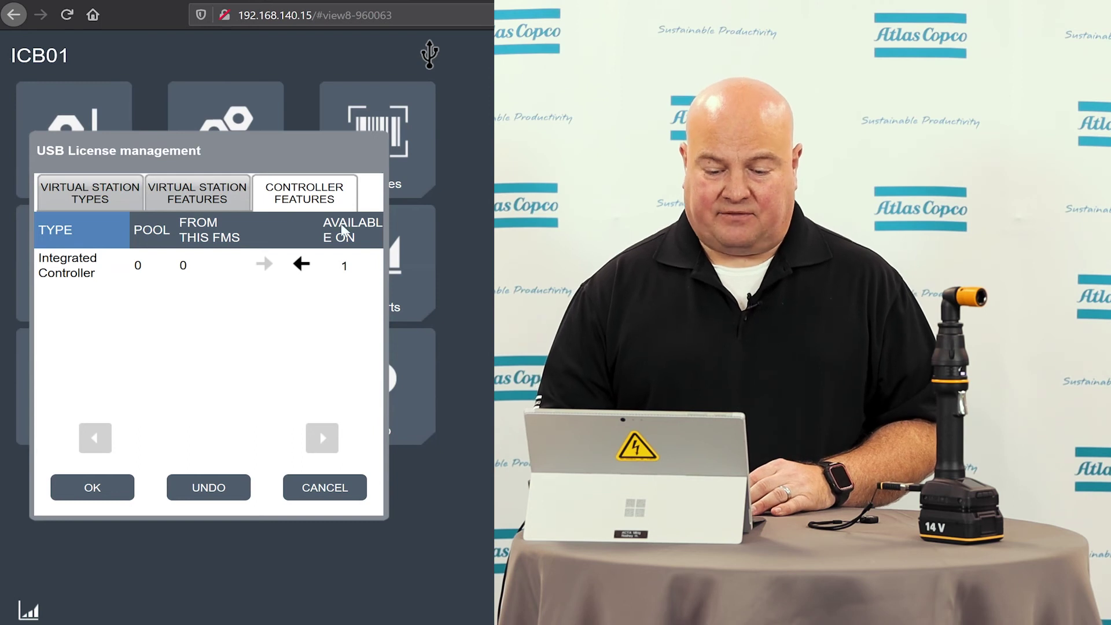
Step: Move the Integrated Controller and virtual station licenses from the dongle to ICB01 and confirm the sync
click(108, 197)
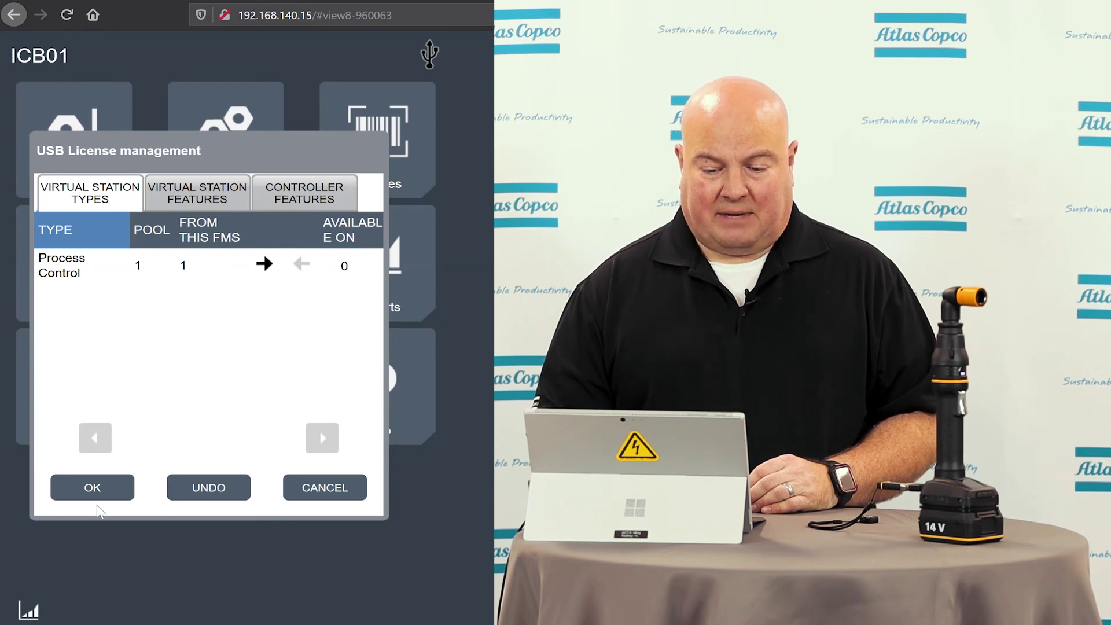
click(292, 197)
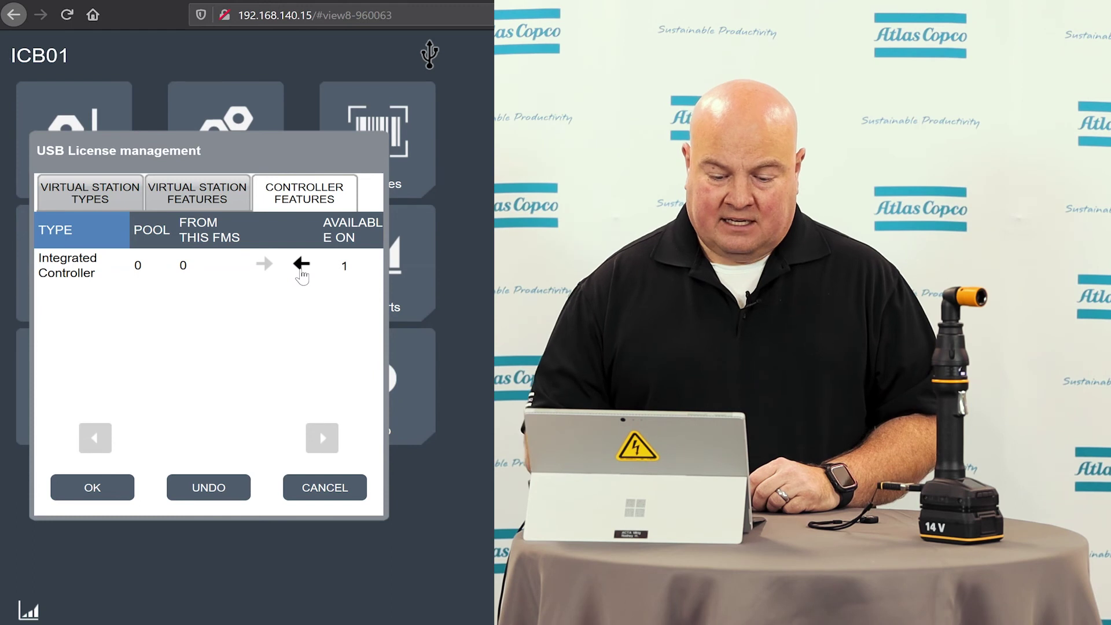
click(302, 265)
click(111, 482)
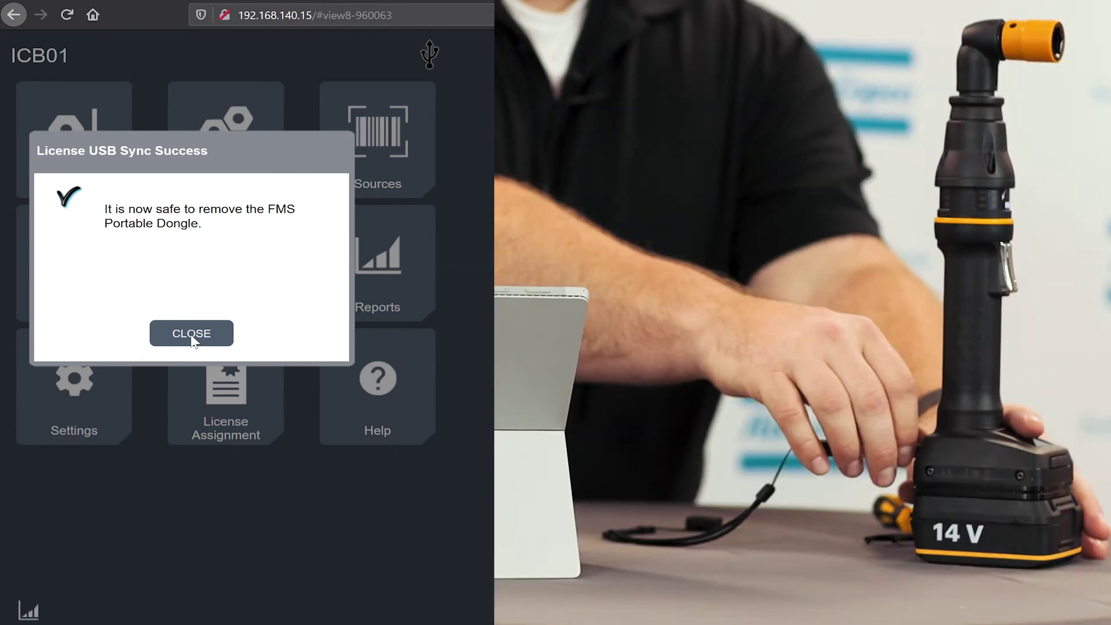
click(192, 335)
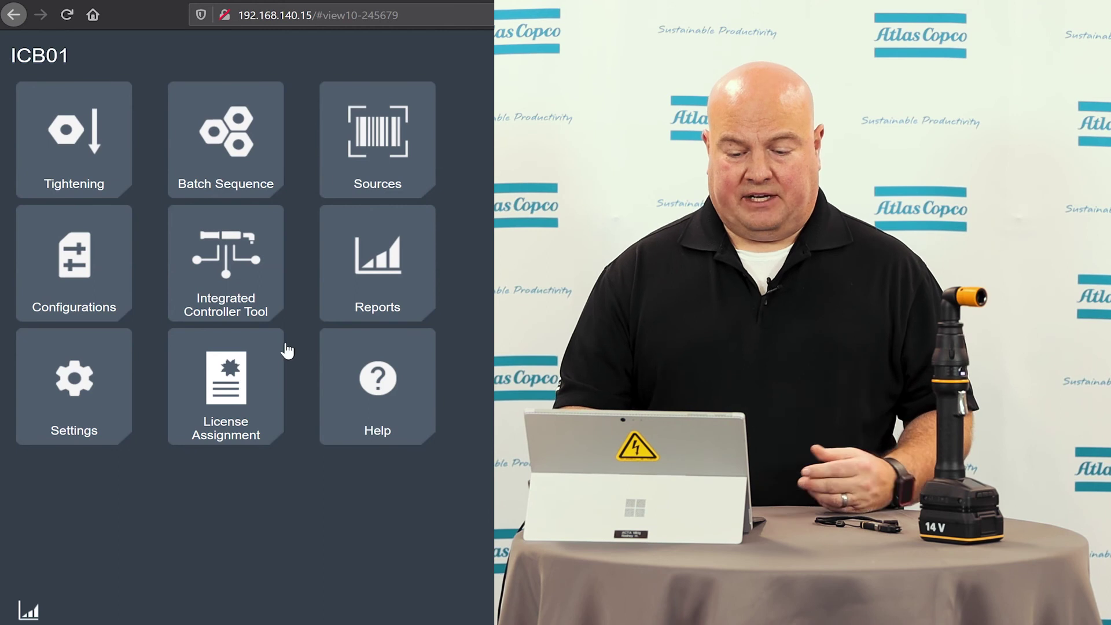
Step: In the Integrated Controller Tool, change the Virtual Station type from None to Process Control and apply it
click(240, 278)
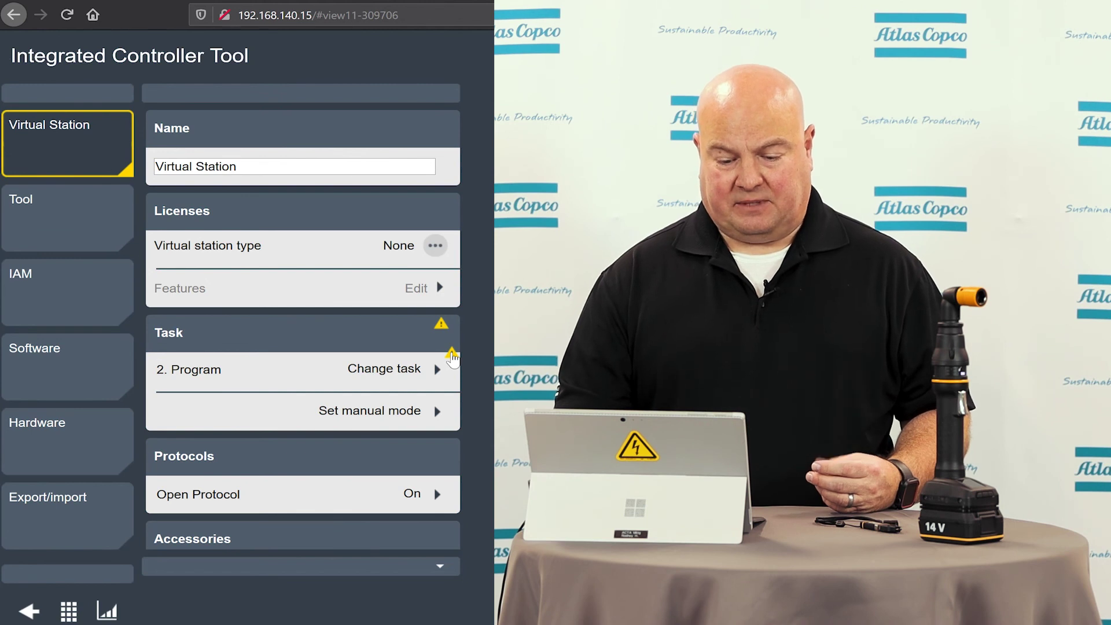
mouse_move(451, 356)
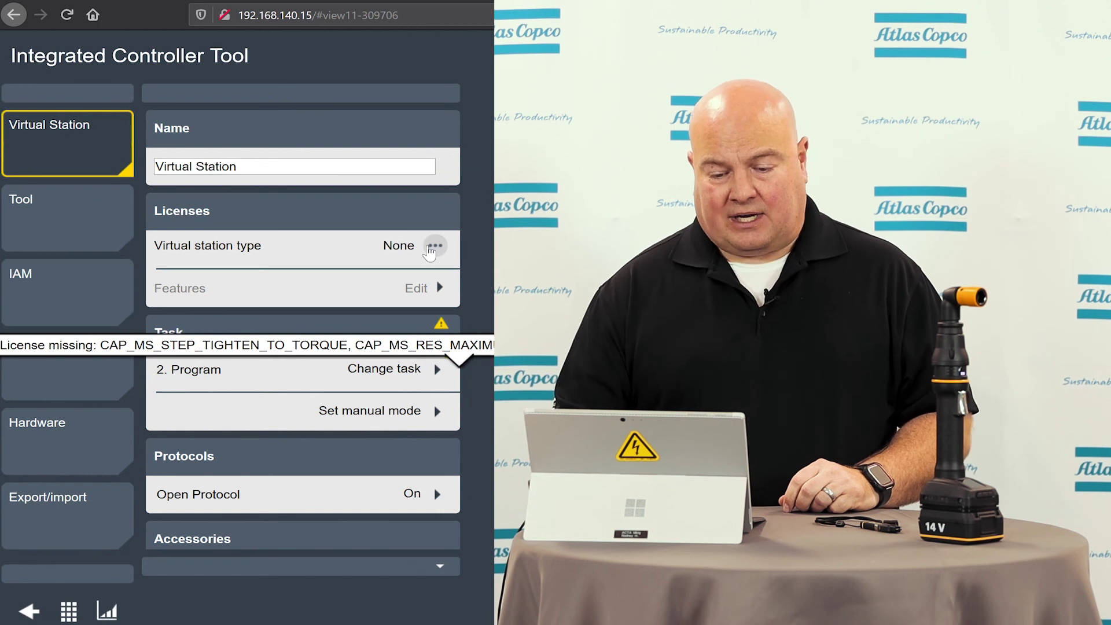
click(435, 246)
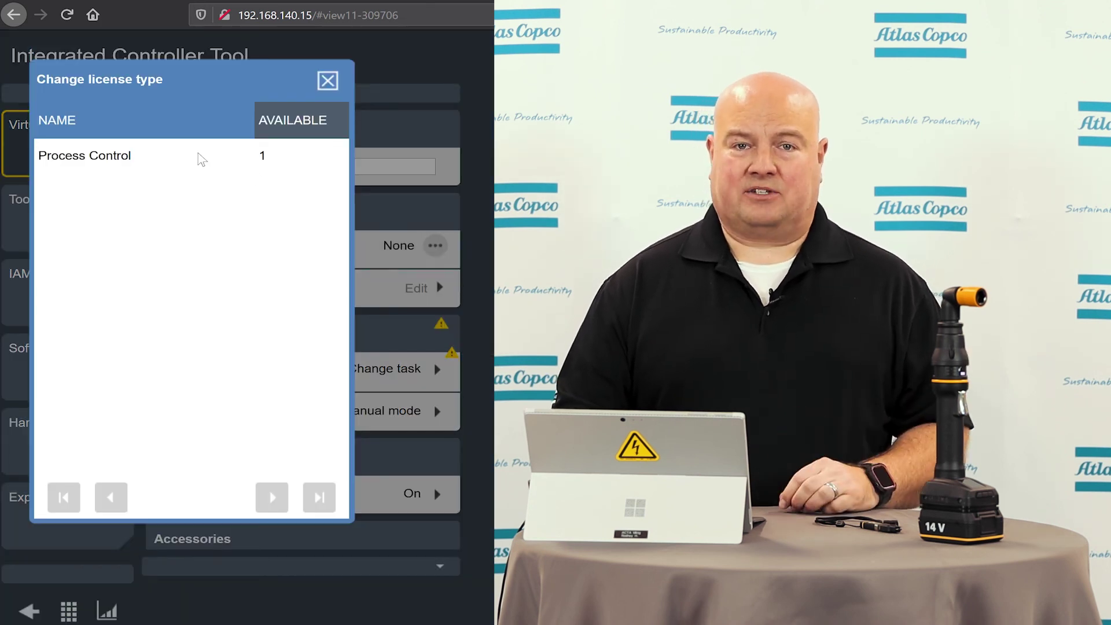
click(170, 161)
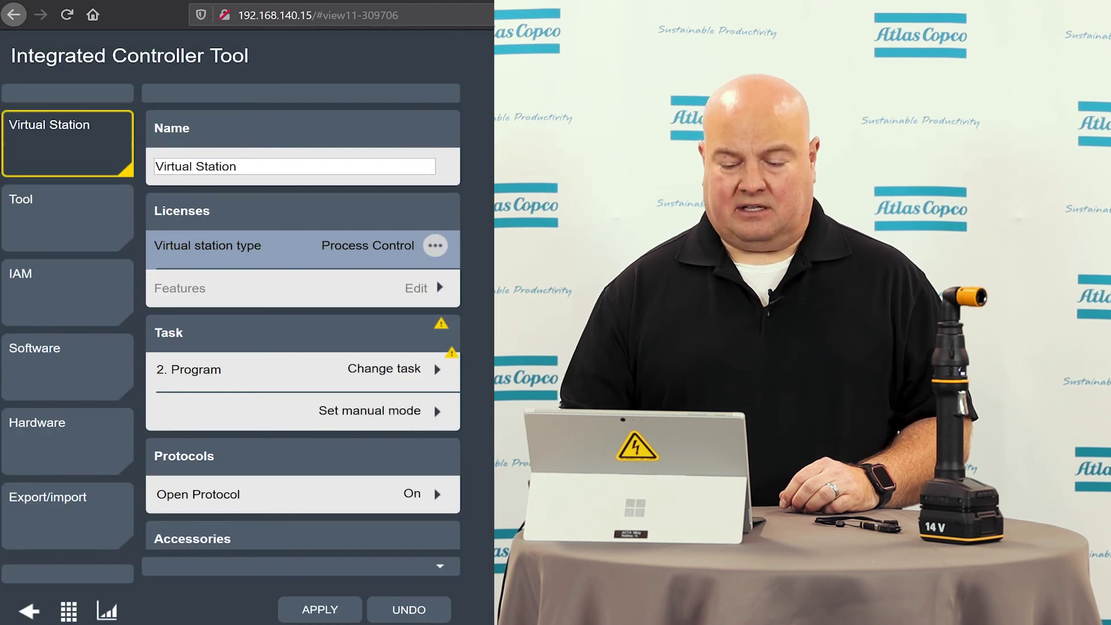
click(318, 615)
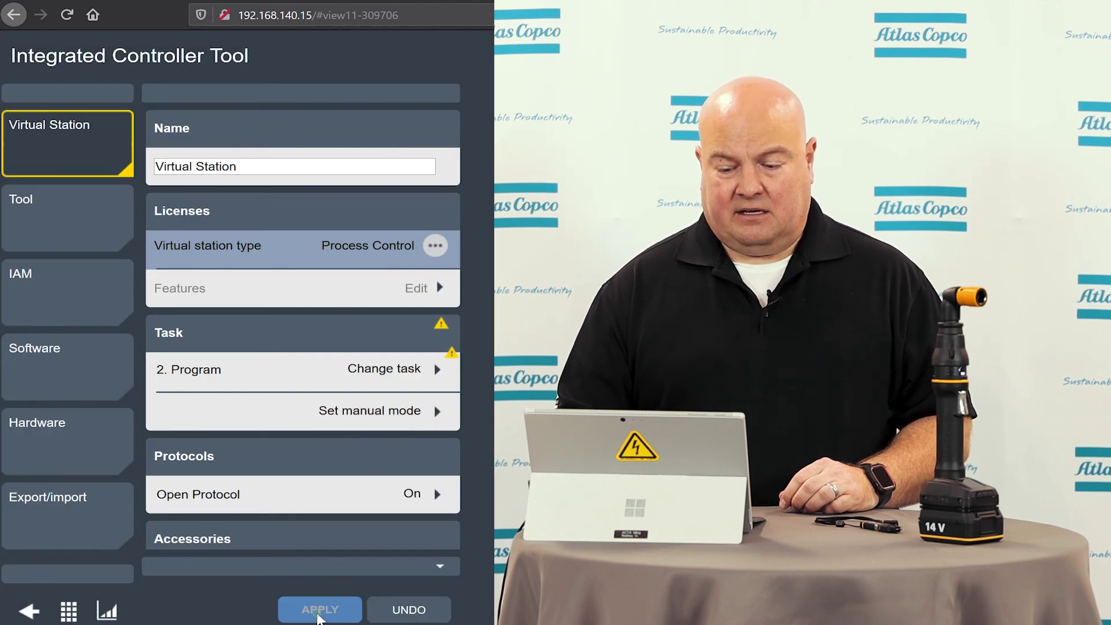